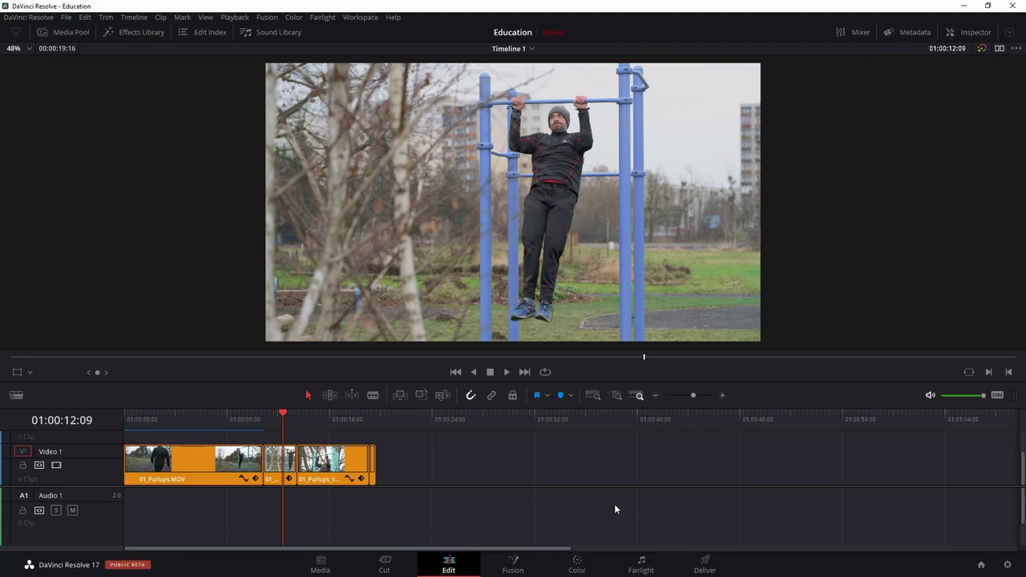
- Switch to the Deliver page and nudge the timeline playhead back a few frames
click(686, 563)
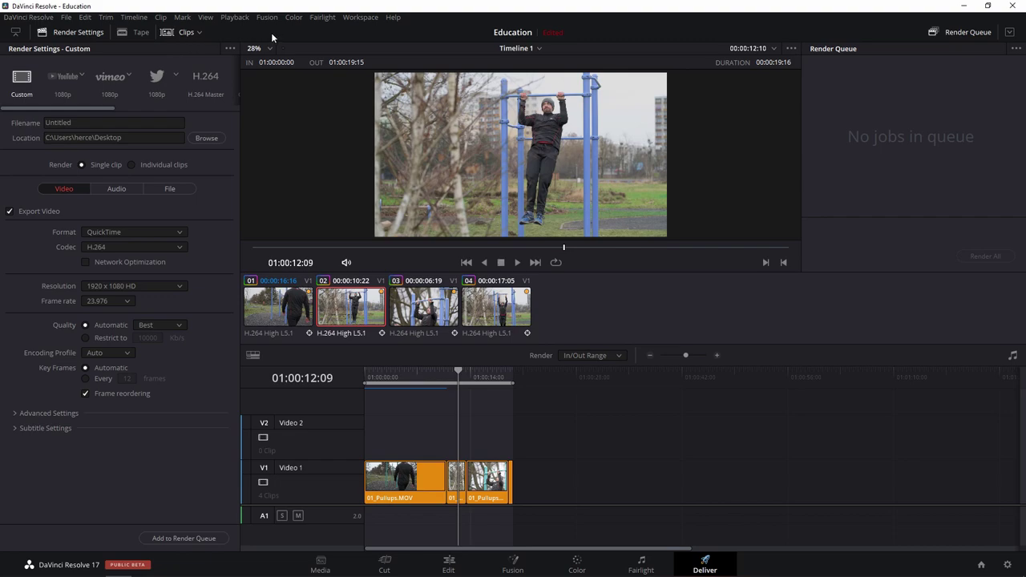
click(456, 372)
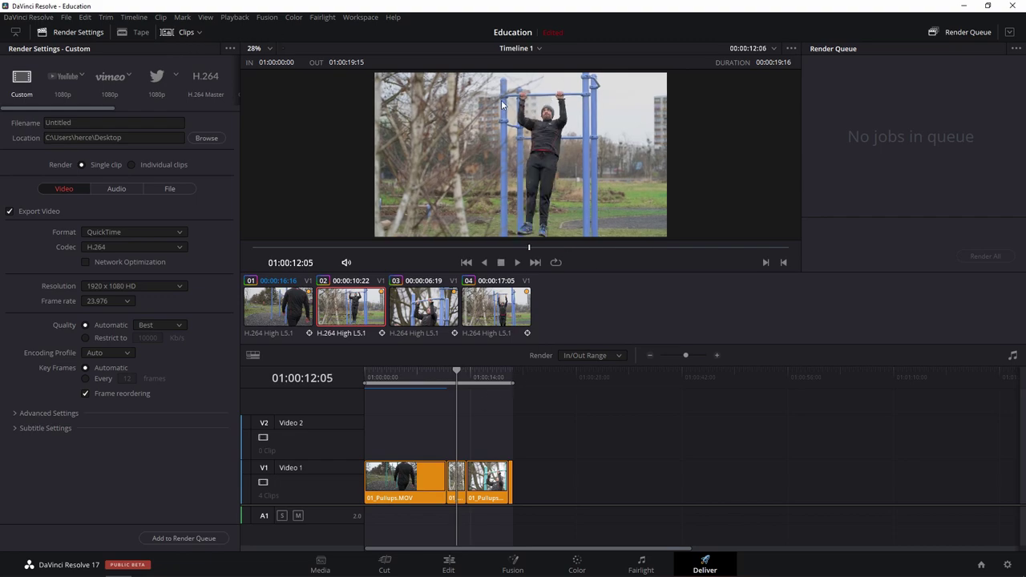
- Preview clip 01 by moving the playhead to 01:00:16:14, then back to 01:00:06:12
click(408, 373)
click(489, 375)
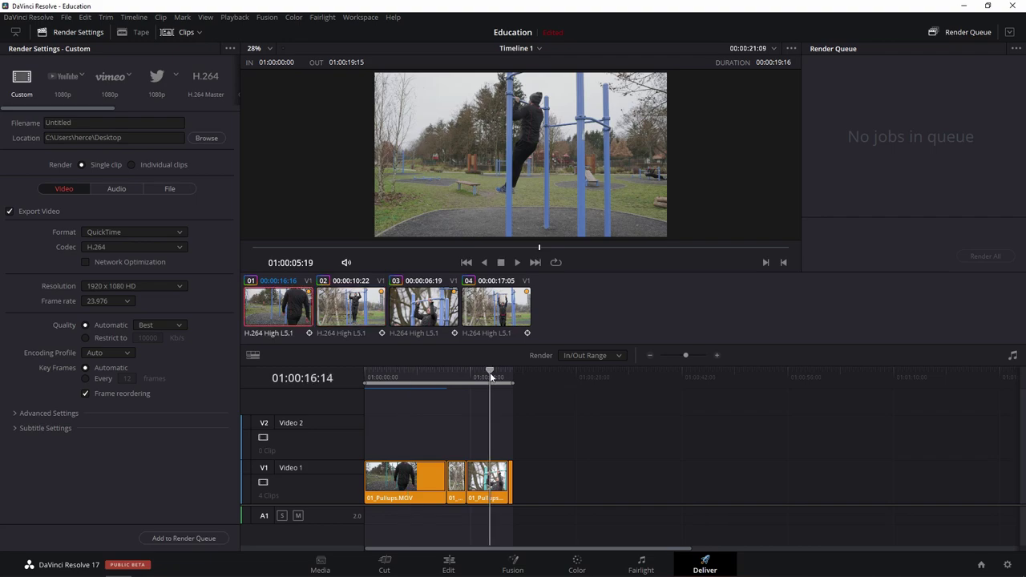
click(414, 374)
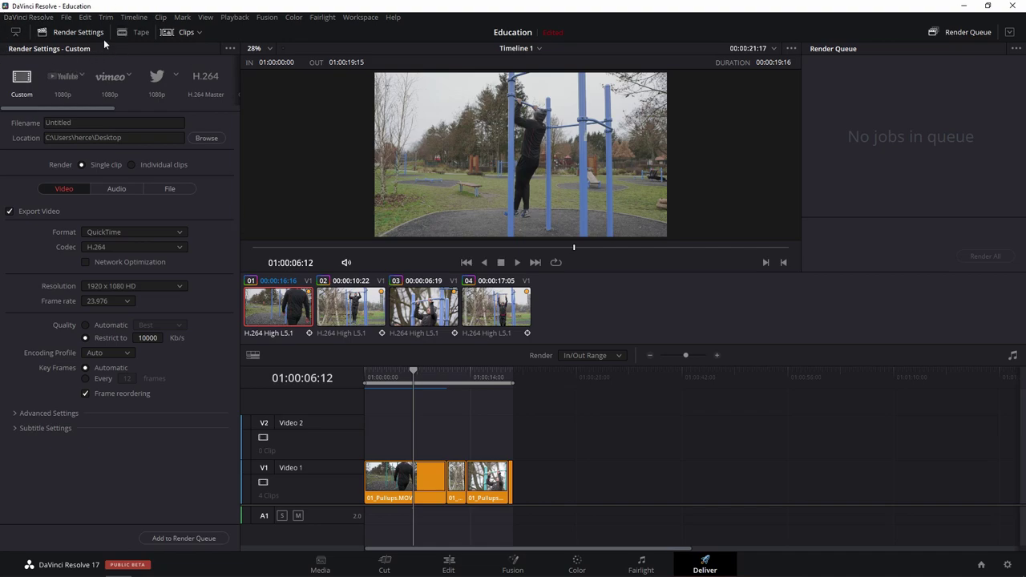
- Try the YouTube 1080p, Vimeo 1080p, Twitter 1080p and IMF render presets
click(63, 77)
click(111, 80)
click(156, 79)
scroll(156, 80, right, 3)
click(60, 76)
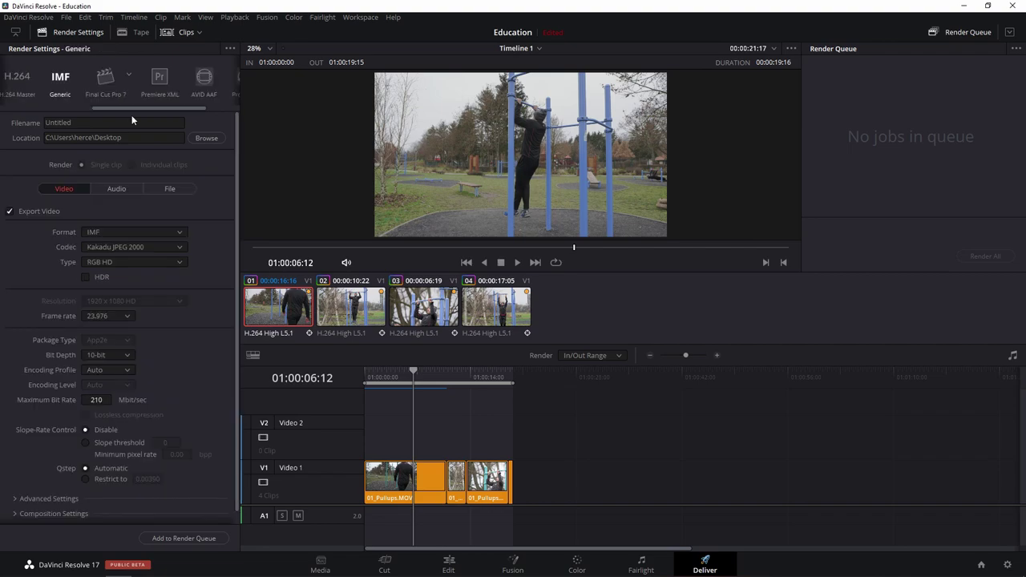
- Check the Final Cut Pro versions, then select the Audio Only preset and view its audio settings
click(127, 76)
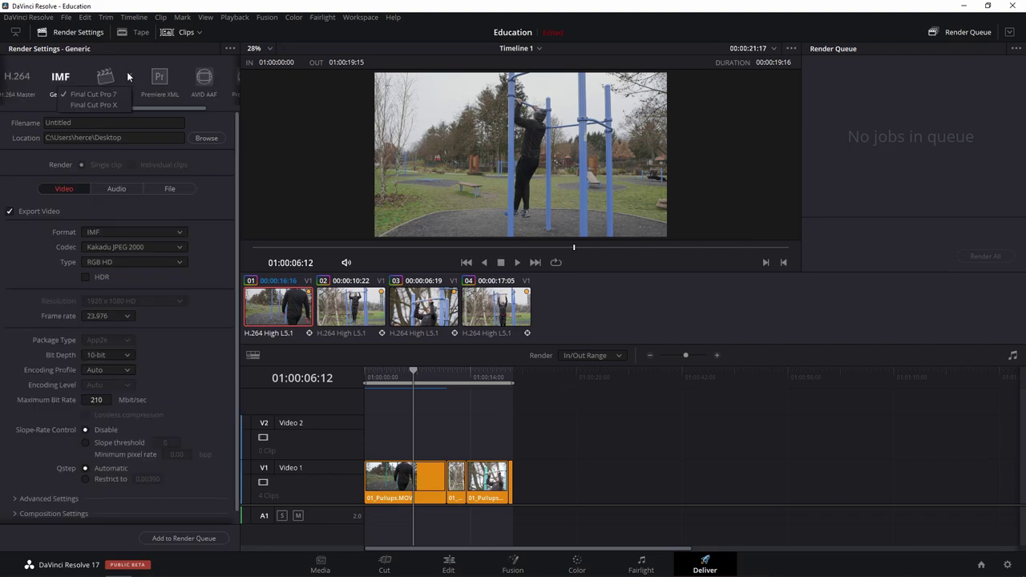
click(171, 76)
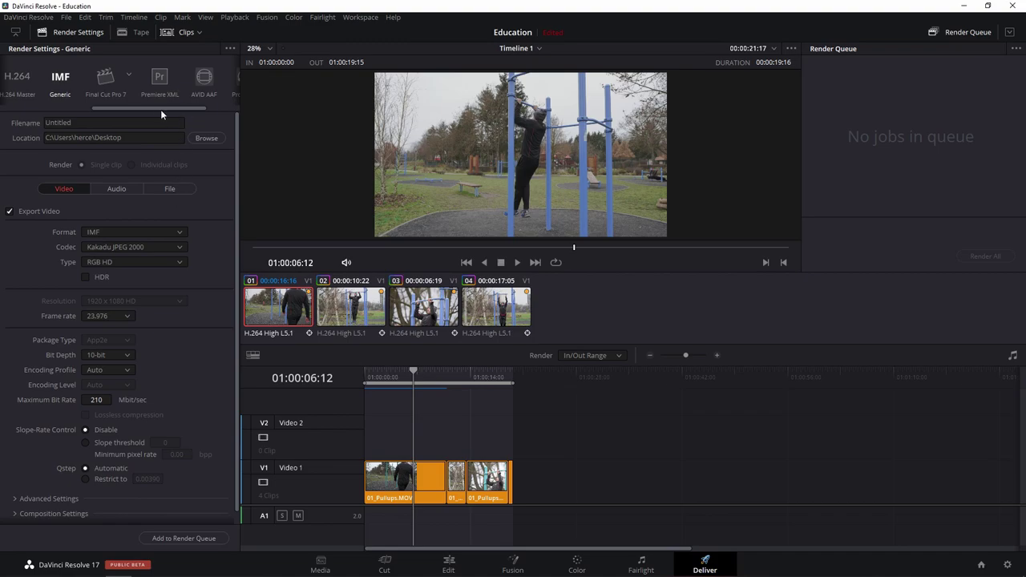
drag(151, 109, 185, 109)
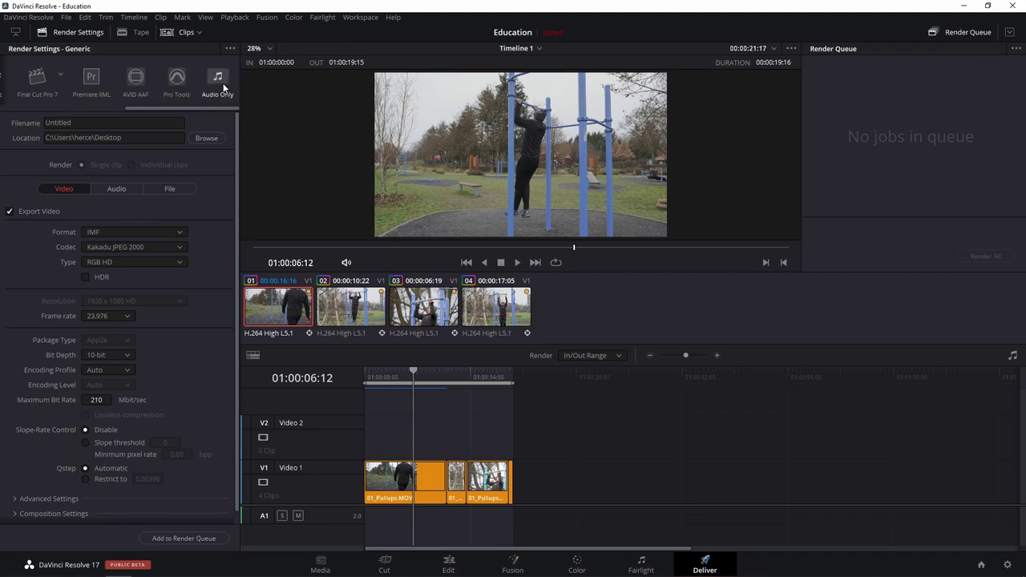
click(224, 88)
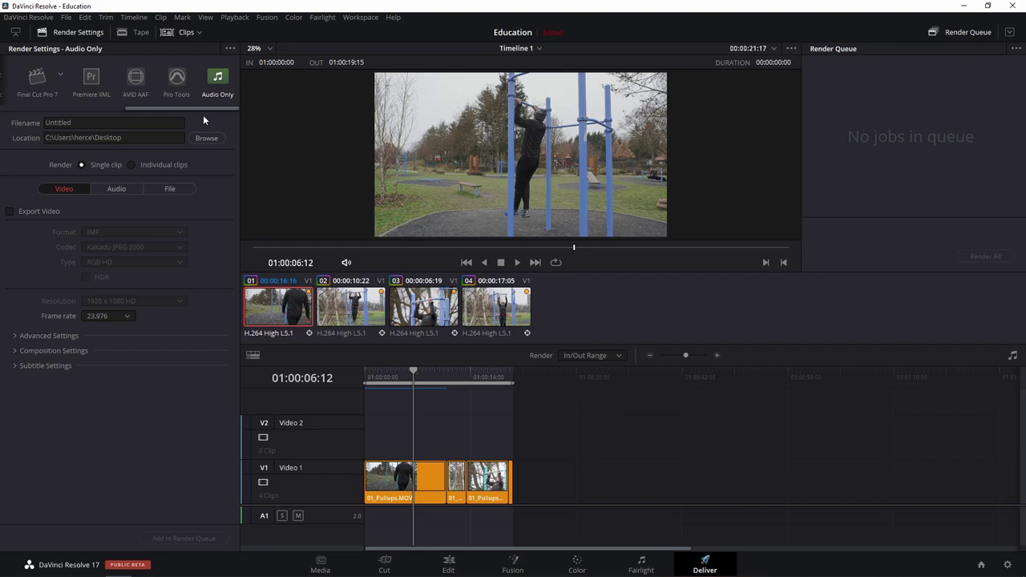
click(120, 190)
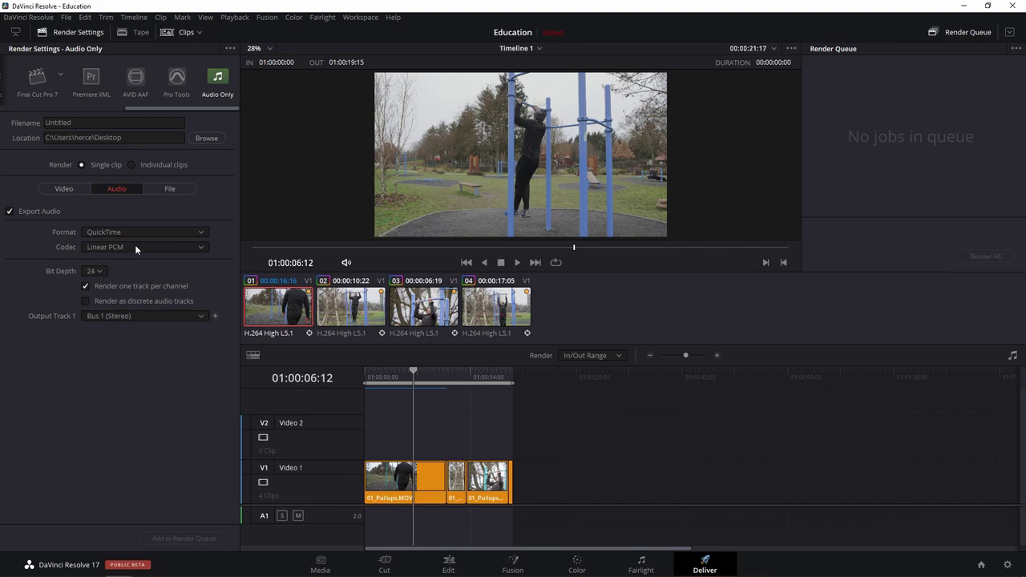
- Set the audio codec to AAC
click(136, 249)
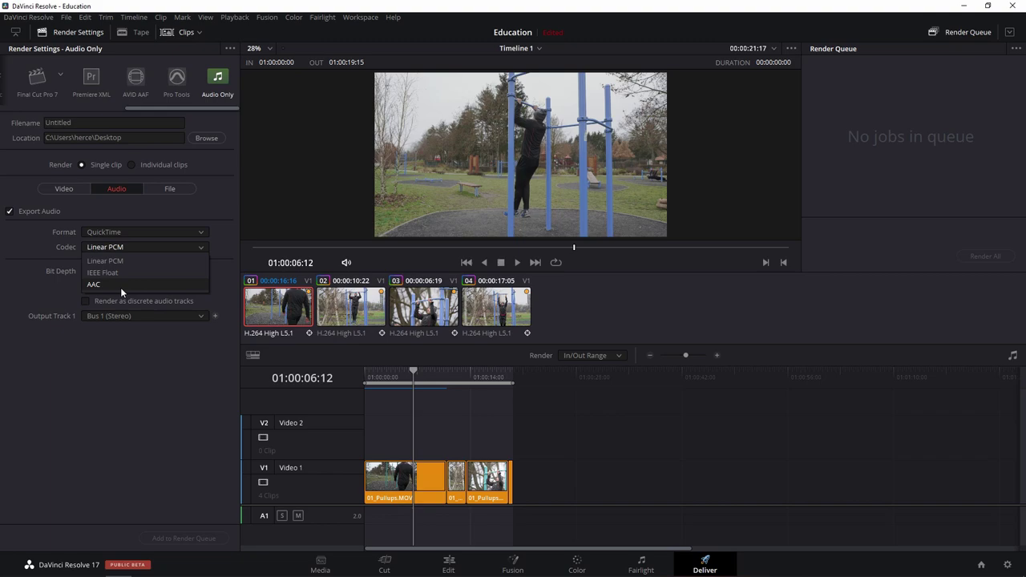
click(96, 285)
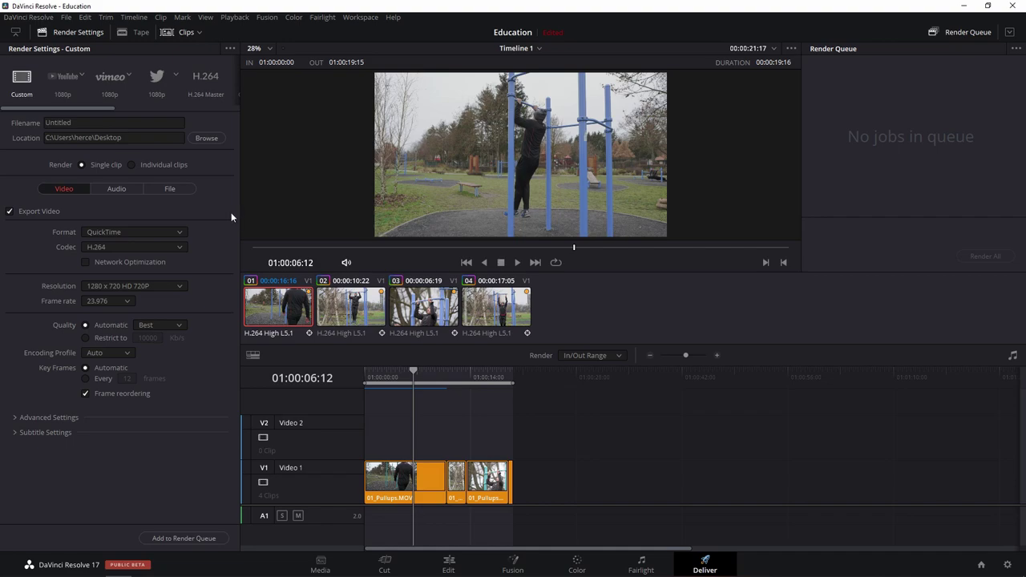
click(361, 17)
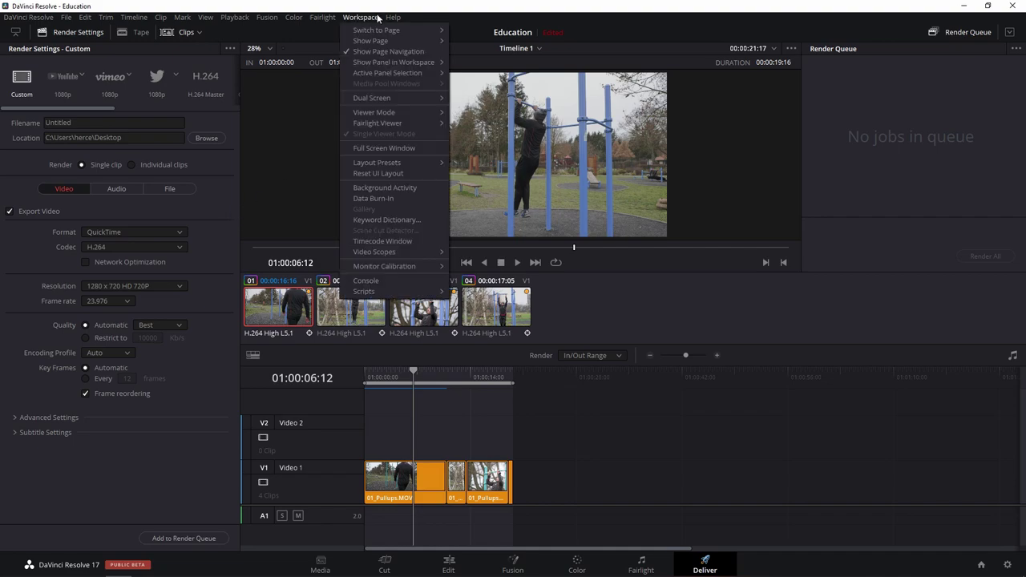
click(387, 199)
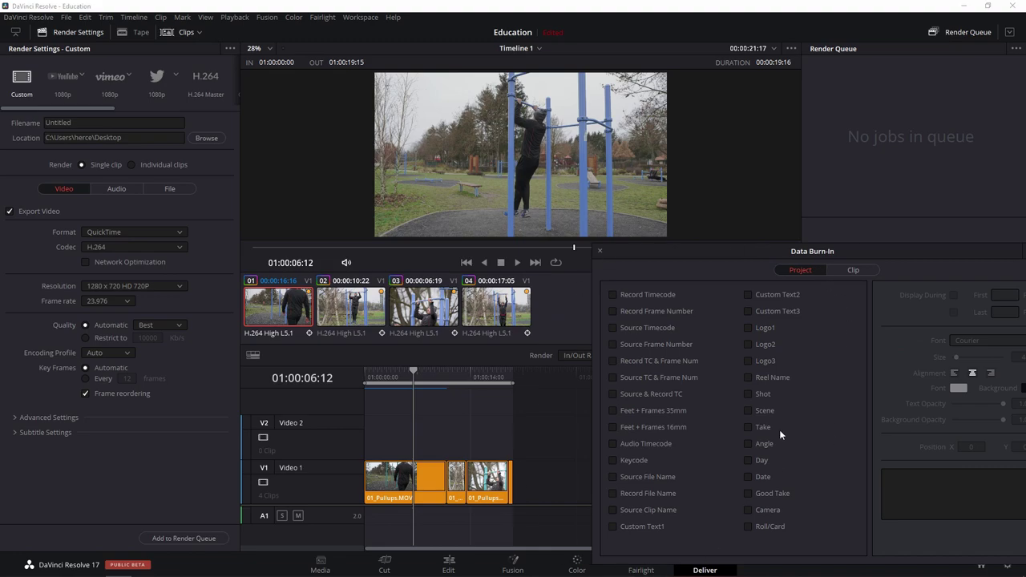
click(749, 477)
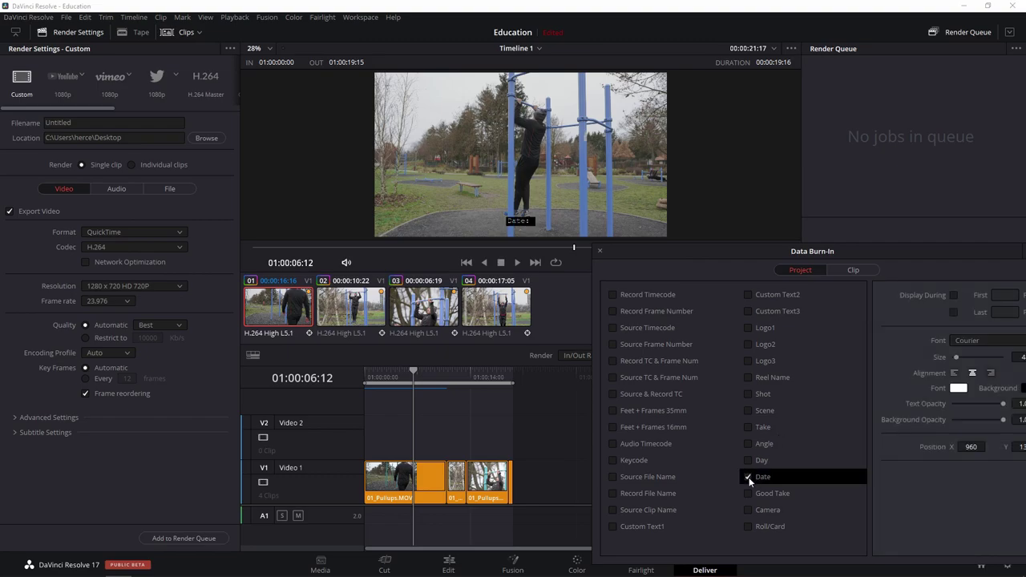
click(749, 477)
click(615, 509)
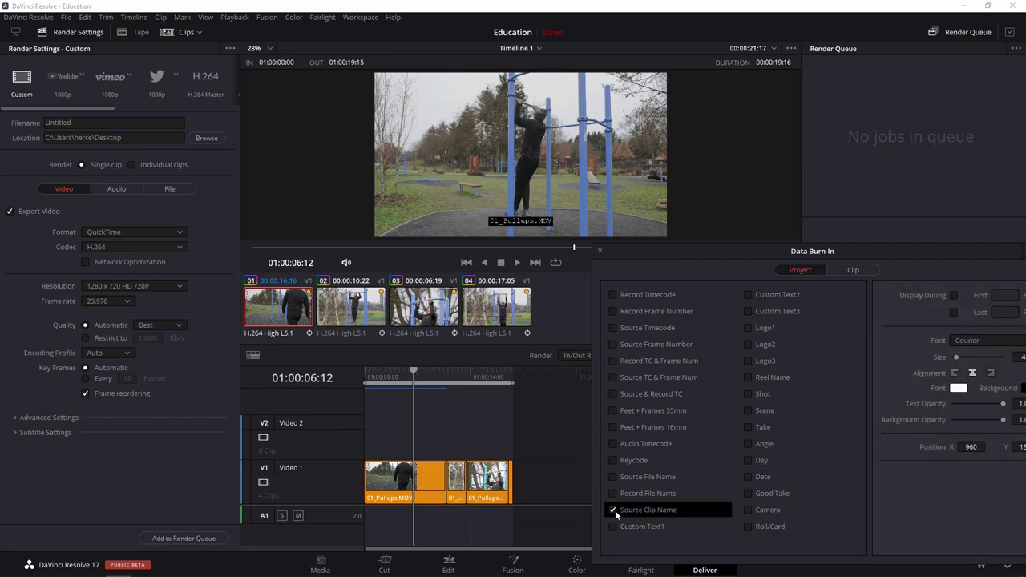
click(615, 509)
click(614, 329)
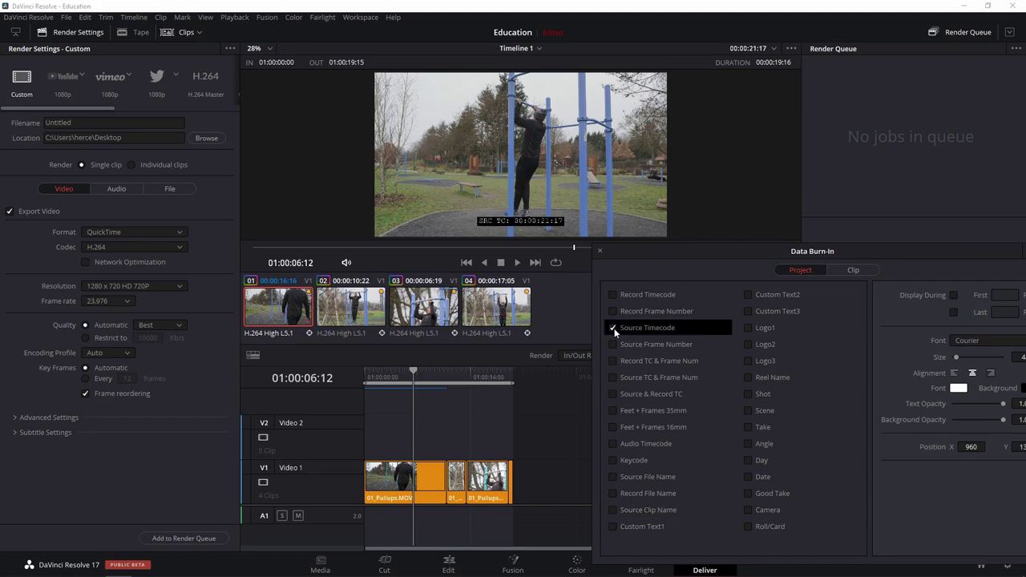
click(600, 250)
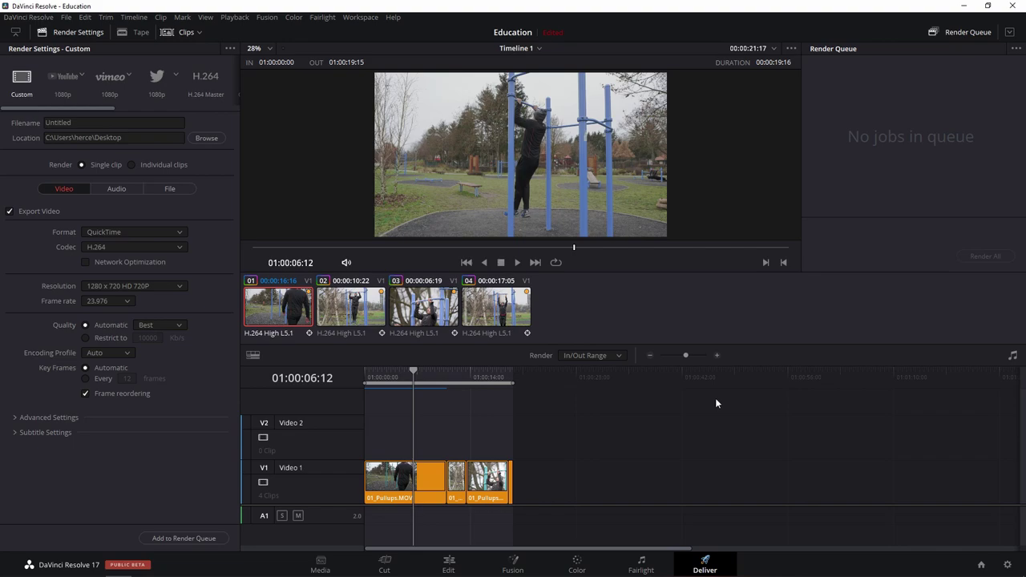
- Inspect the advanced settings' data burn-in choices, then scrub the timeline to preview frames
click(24, 419)
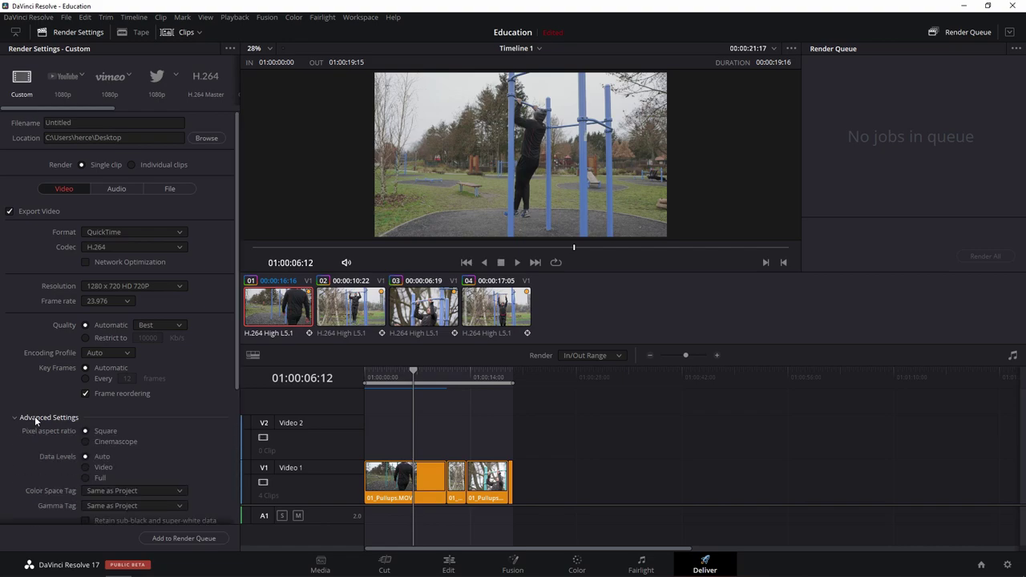
scroll(49, 413, down, 4)
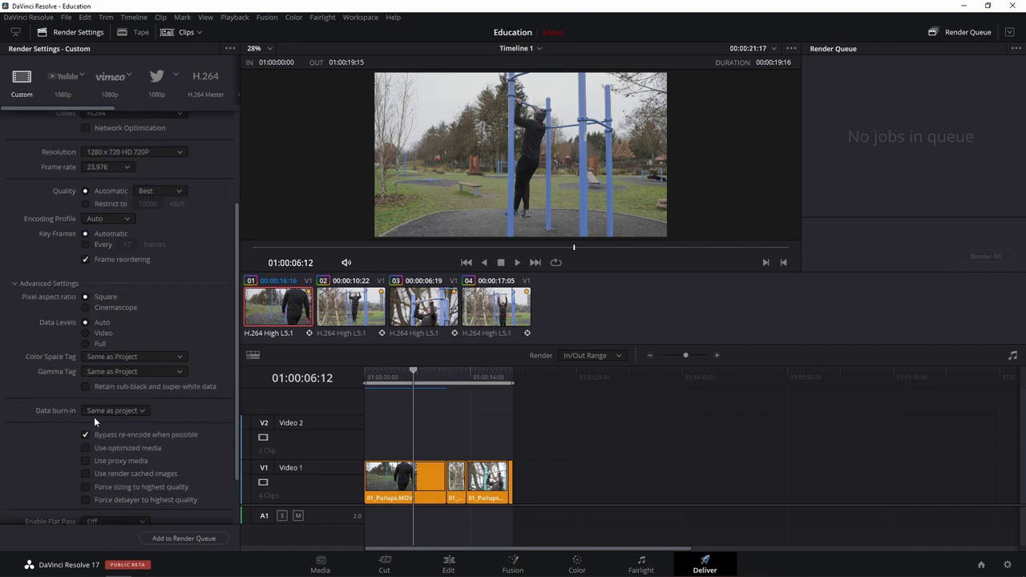
click(134, 412)
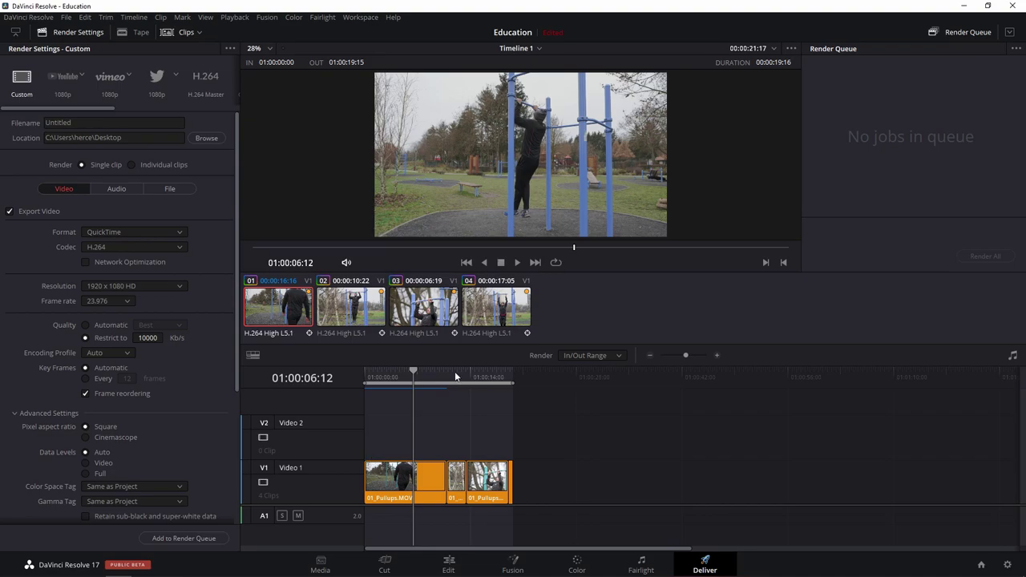
drag(365, 382, 351, 381)
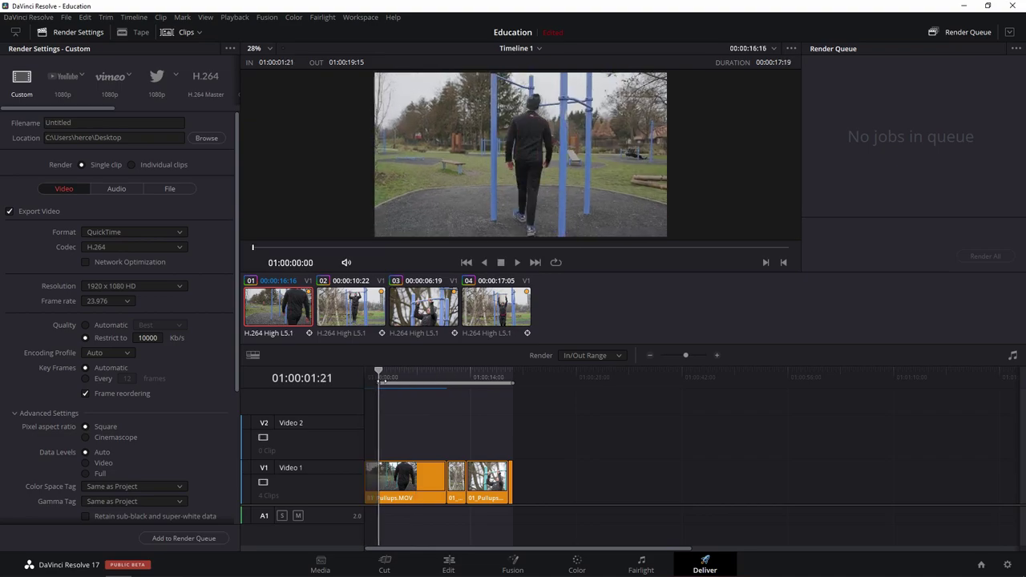
- Extend the out point to the timeline end and set the render range to Entire Timeline
click(516, 381)
mouse_move(481, 383)
mouse_down()
mouse_move(513, 383)
mouse_move(446, 383)
mouse_up()
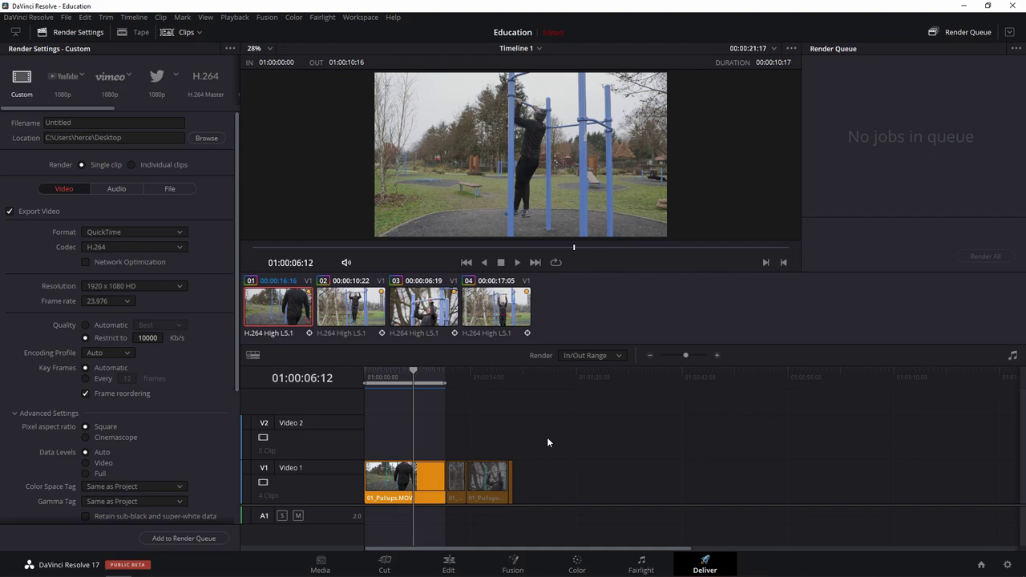
click(594, 357)
click(599, 369)
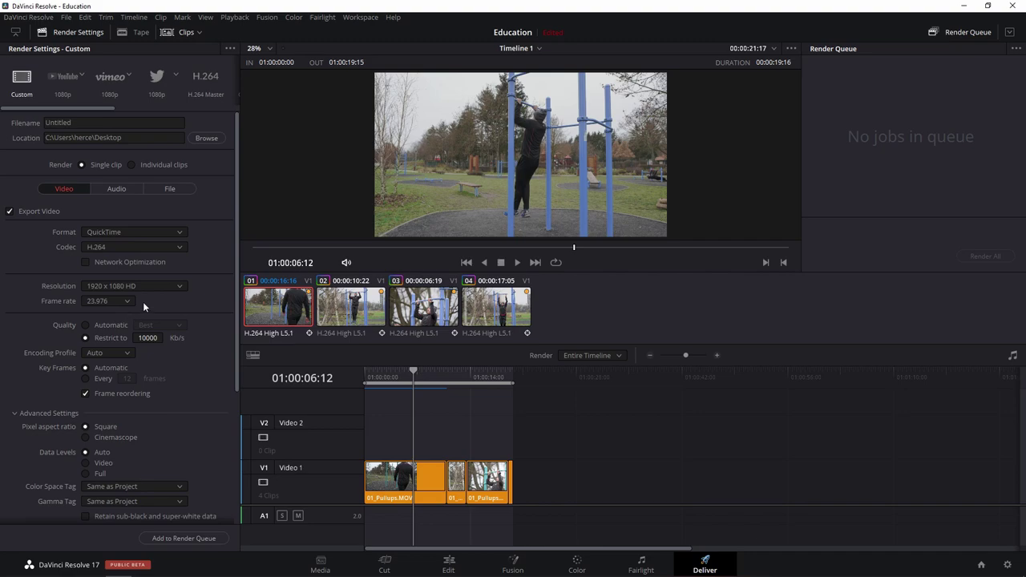
- Keep the resolution at 1920 x 1080 HD and set quality to Automatic, Best
click(182, 286)
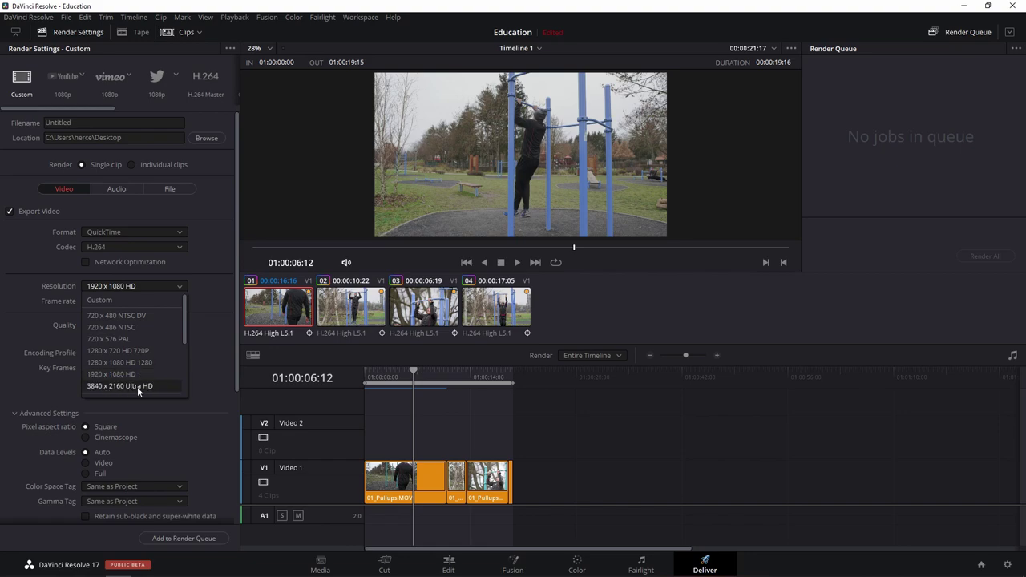
click(73, 332)
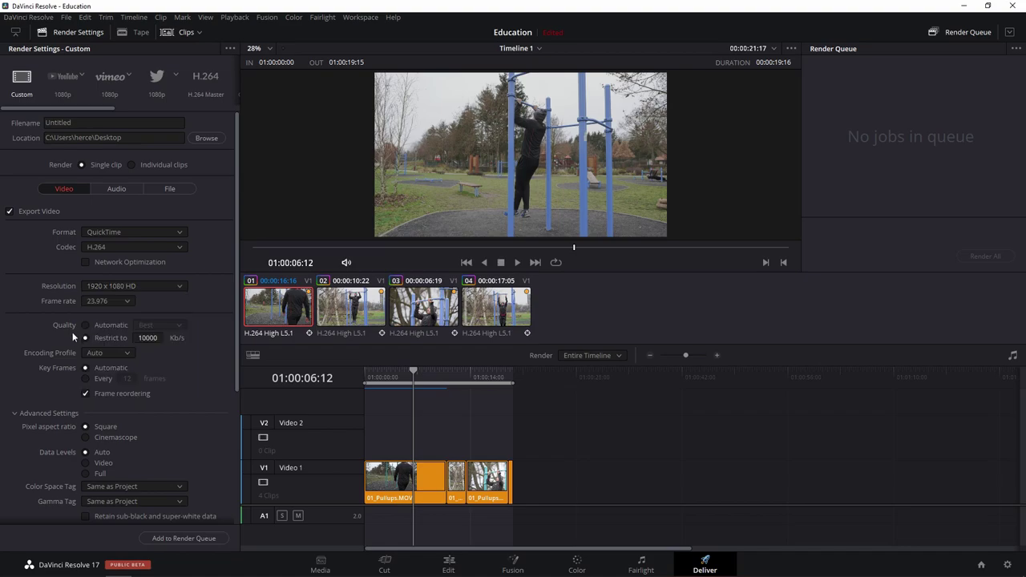
click(85, 325)
click(171, 324)
click(157, 390)
- Uncheck Export Audio and select the Untitled file name for replacement
click(116, 189)
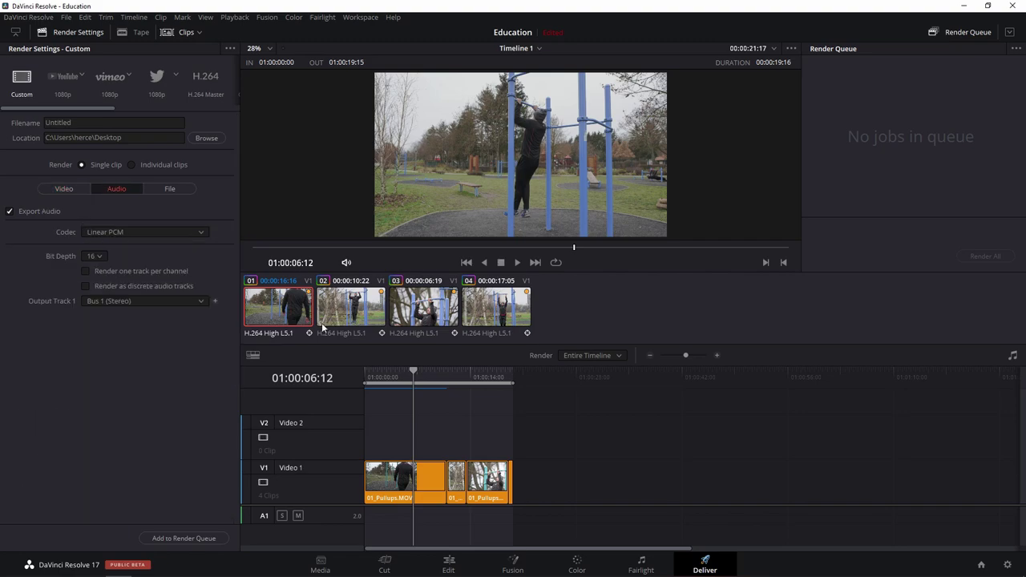
click(11, 212)
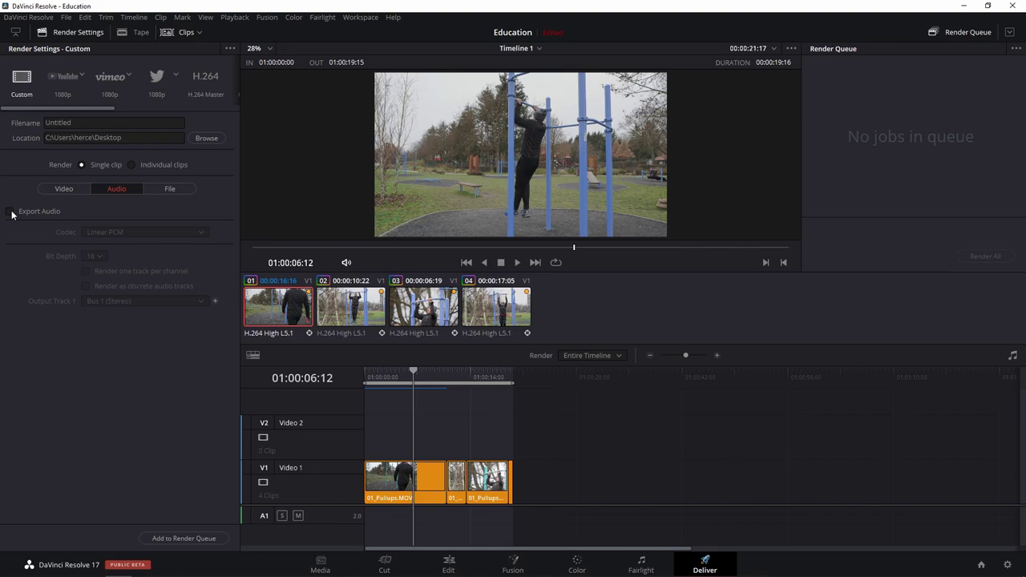
click(64, 189)
drag(84, 123, 20, 122)
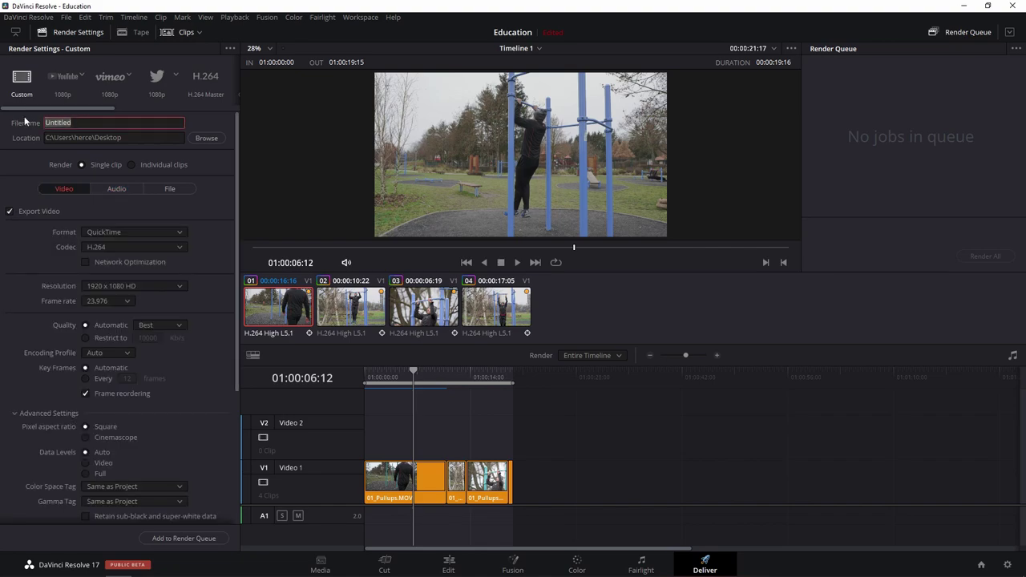
- Name the output file Teszt and add it to the render queue as Job 1
text(Teszt)
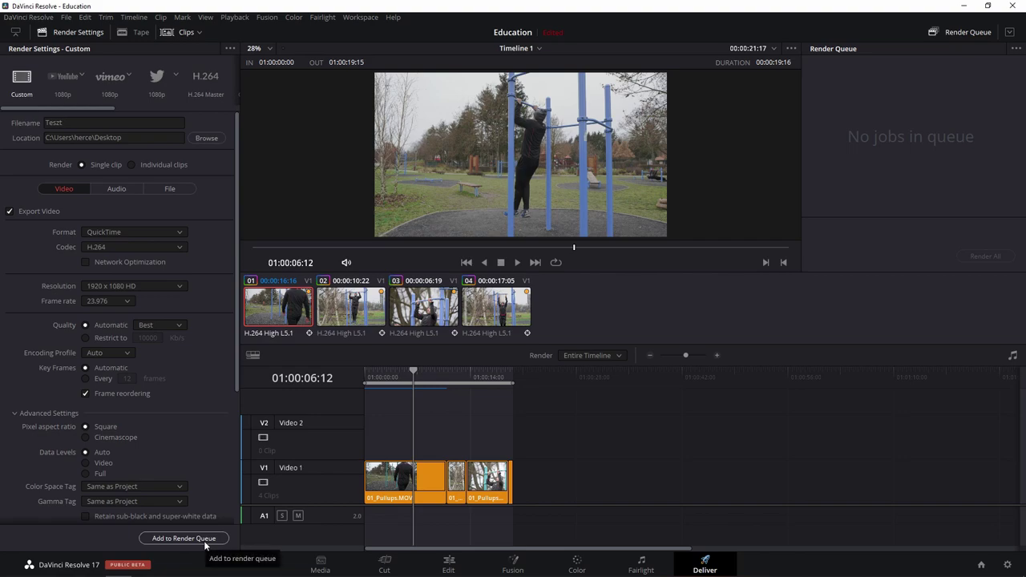
click(205, 541)
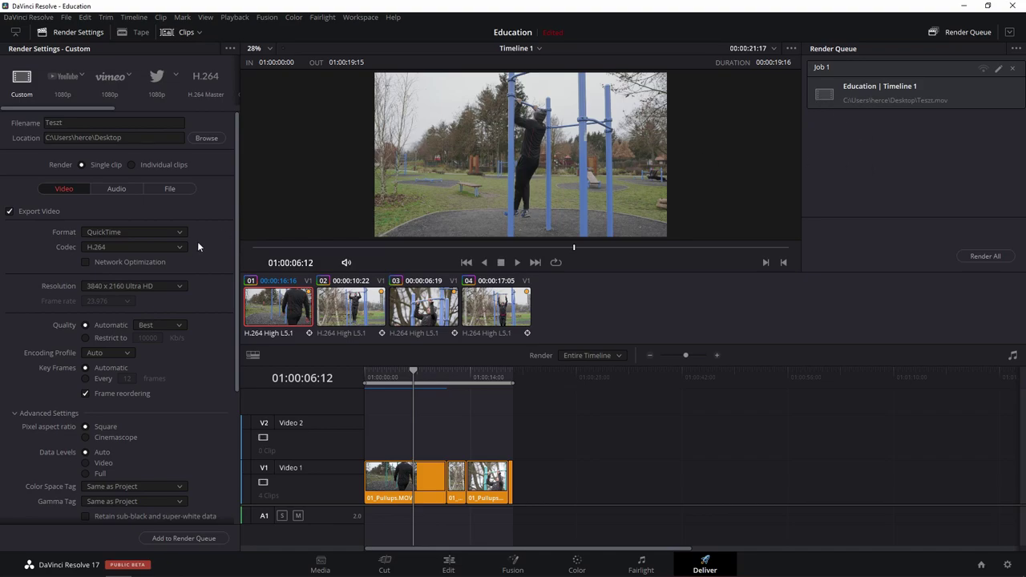
click(173, 285)
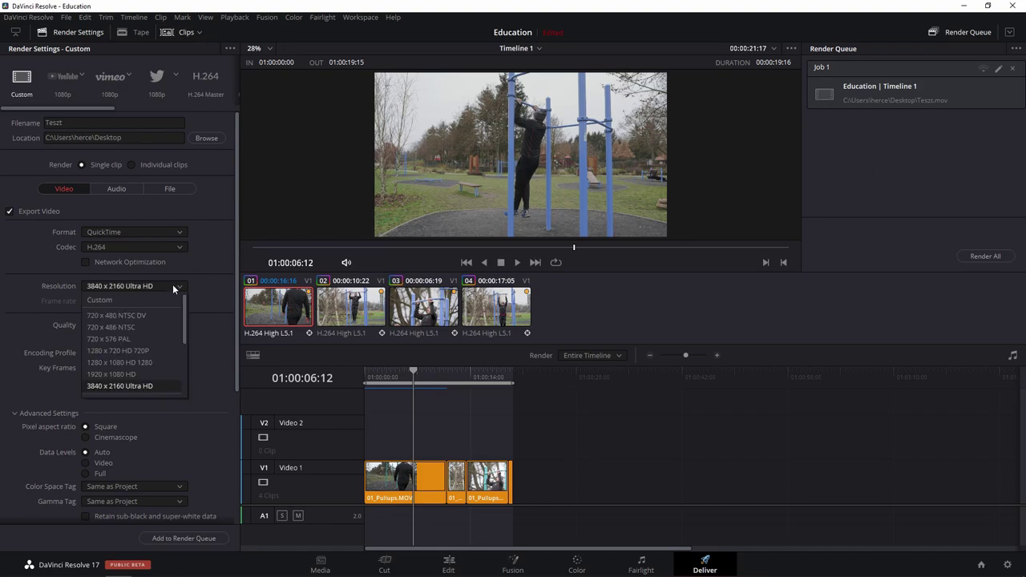
- Queue a second Teszt job at 1280 x 720 HD 720P, then restore 1920 x 1080 HD
click(141, 352)
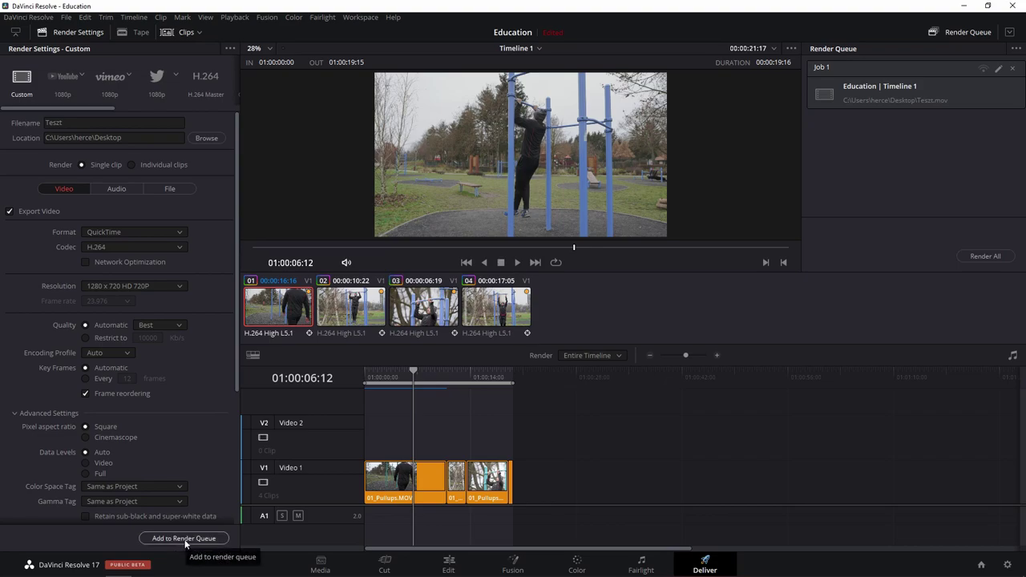
click(184, 539)
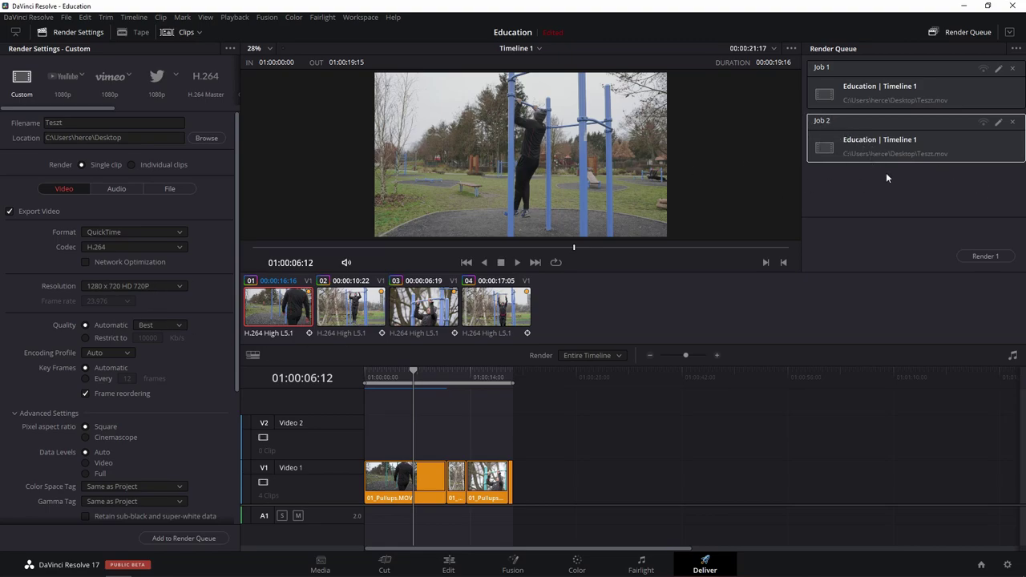
click(156, 285)
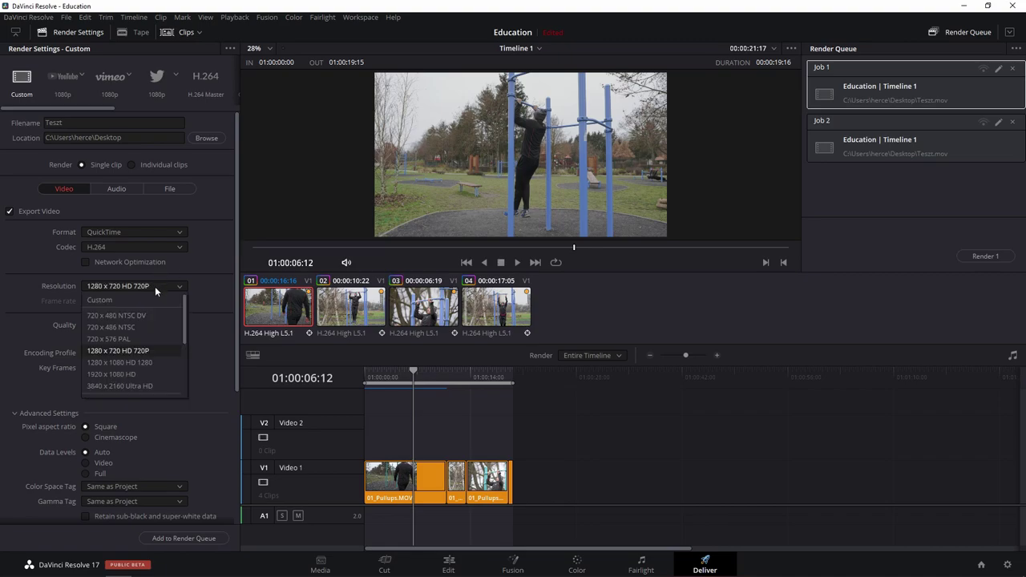
click(132, 374)
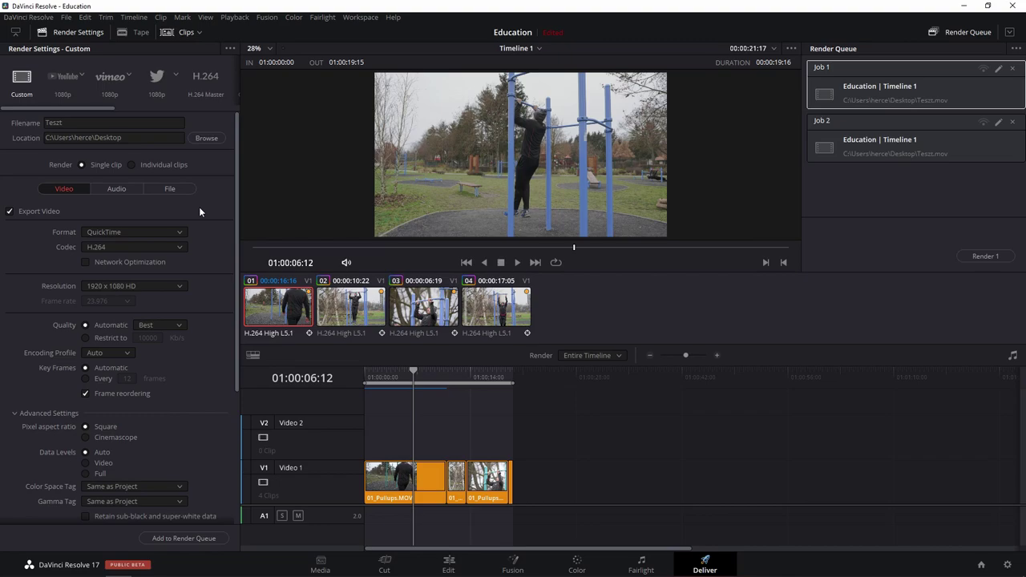
click(230, 50)
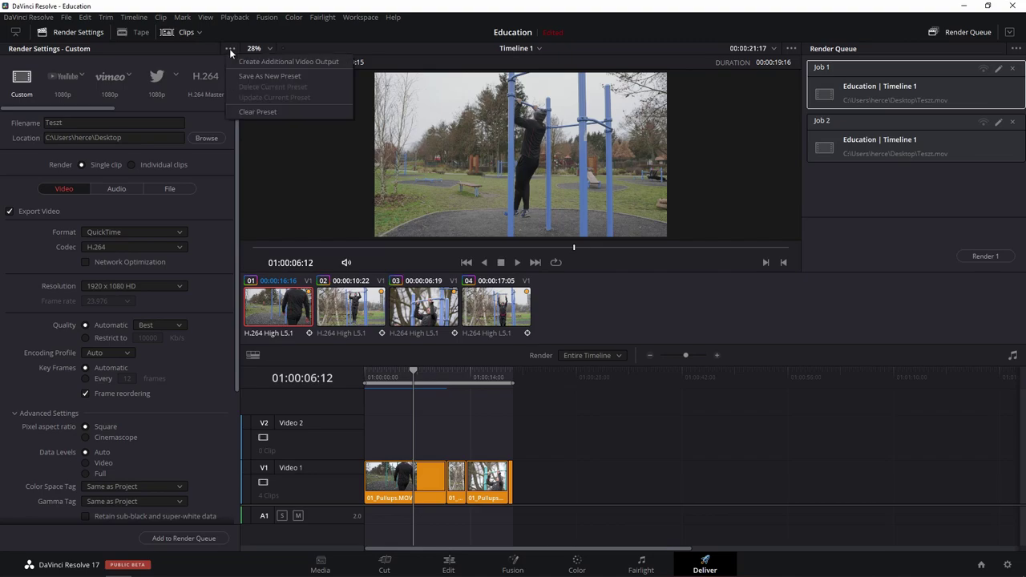
click(263, 76)
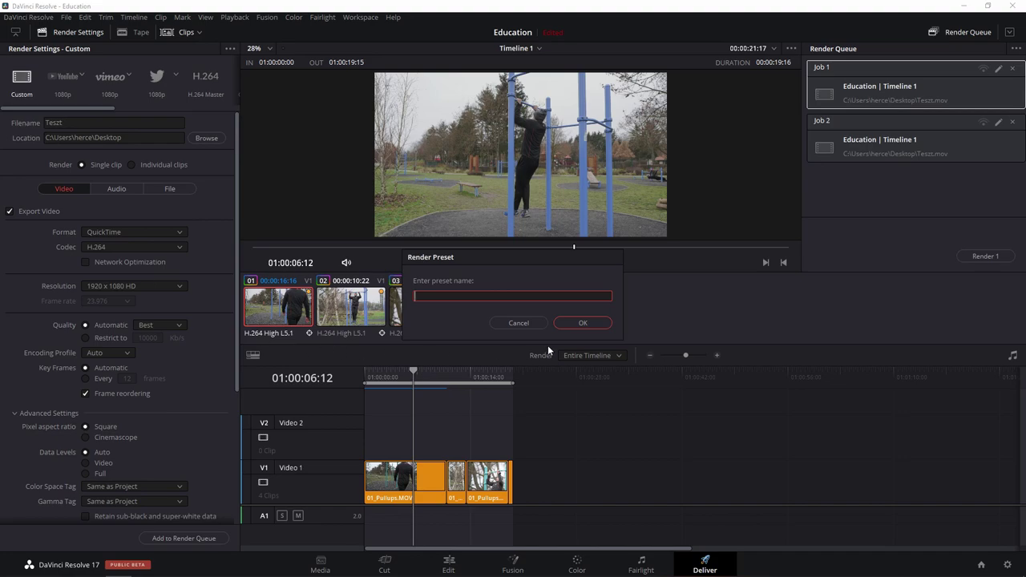
click(528, 326)
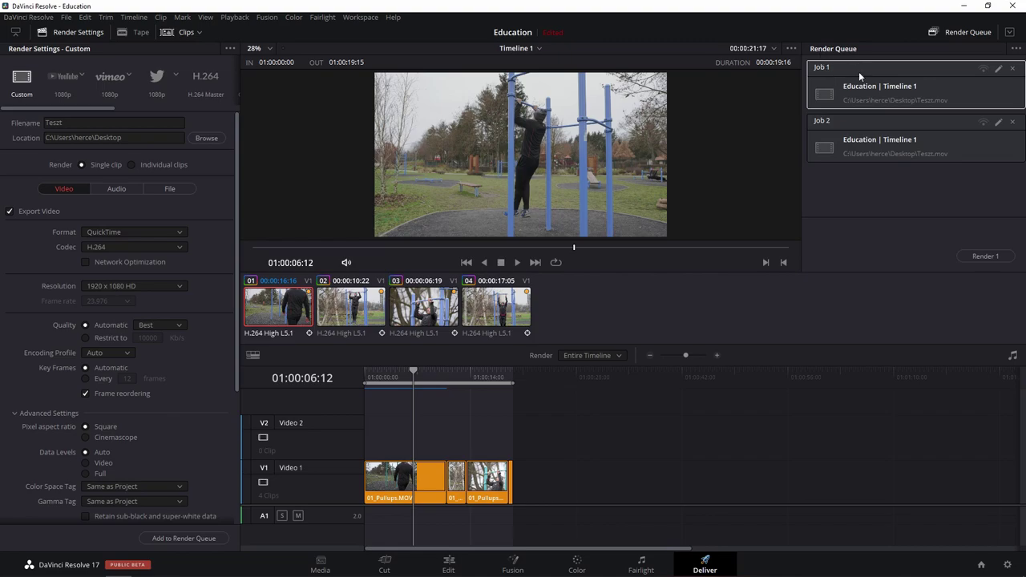
- Start rendering the queued Teszt job (Job 1)
click(987, 257)
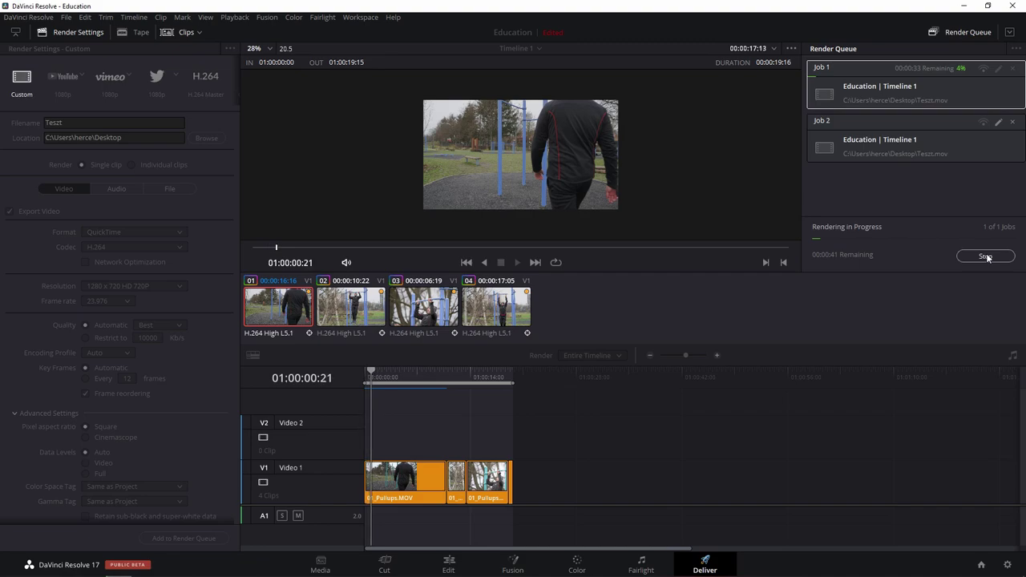